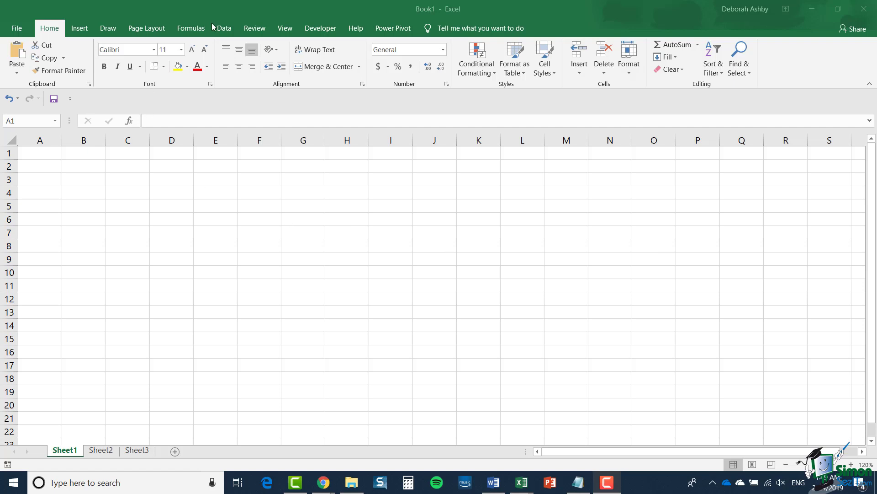
click(224, 28)
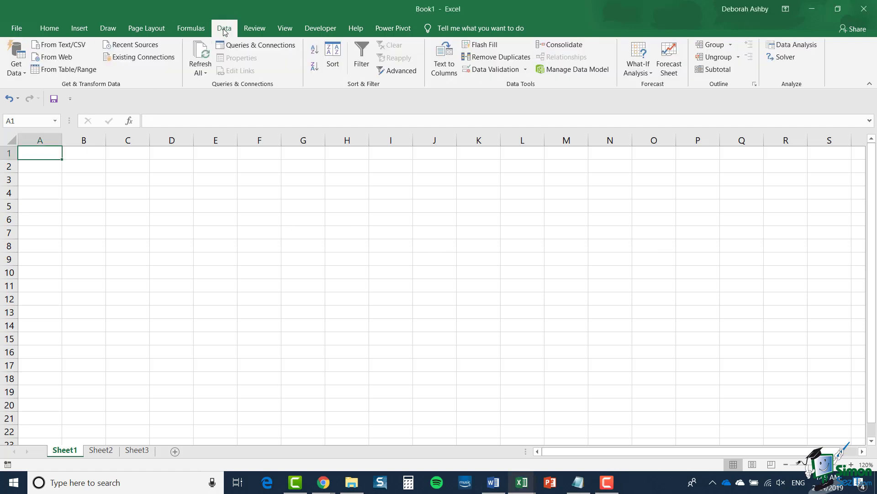
click(24, 69)
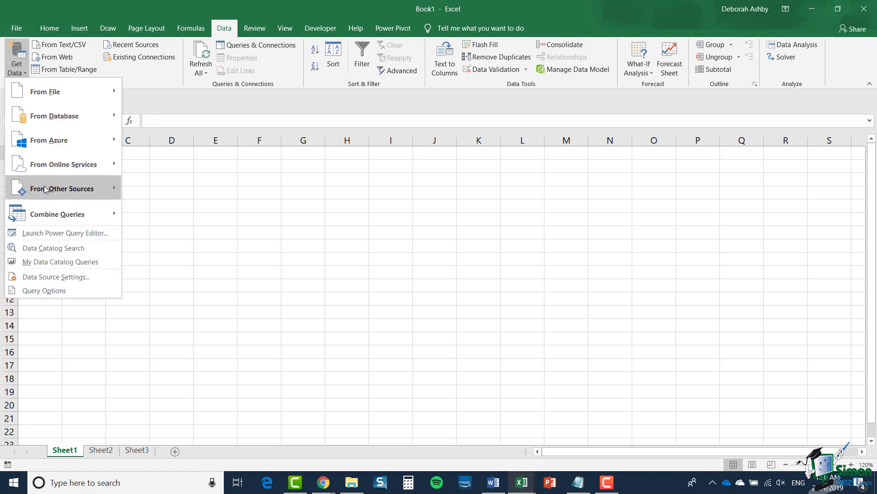
mouse_move(43, 188)
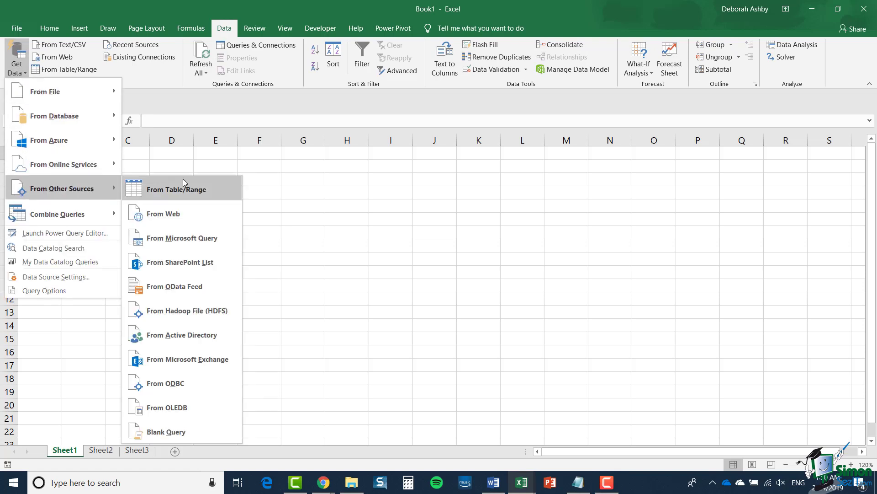
click(198, 214)
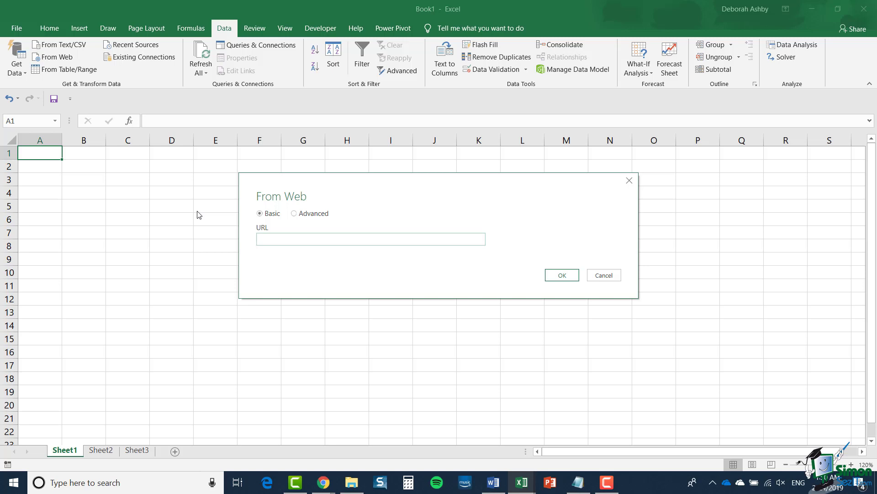
text(https://uk.finance.yahoo.com/world-indices)
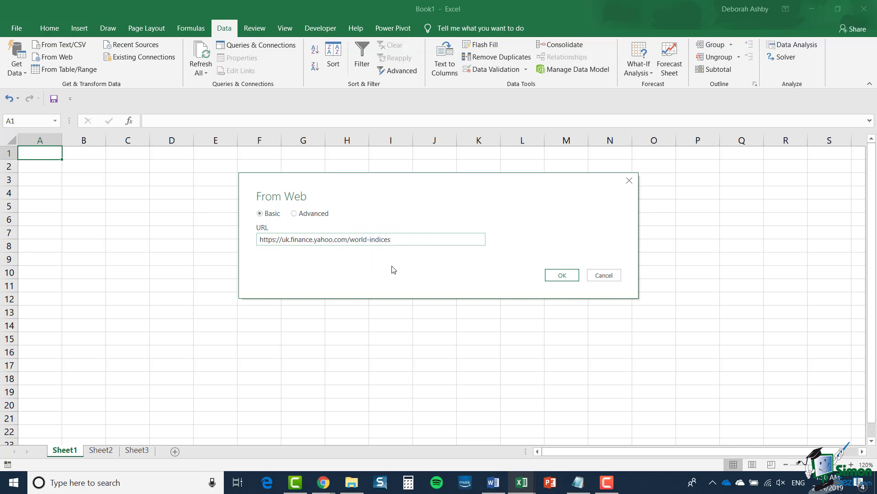
click(565, 277)
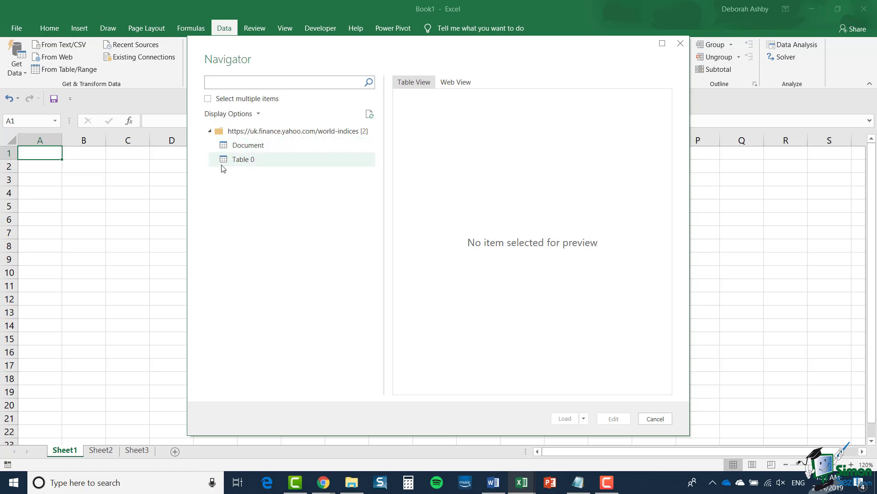
- Load Table 0 from the web source as a table into the existing worksheet at cell A1
click(249, 160)
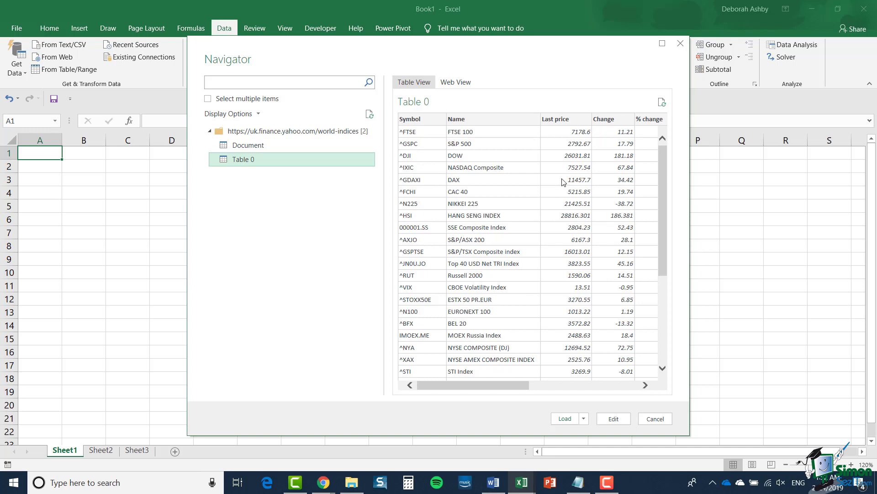
click(584, 418)
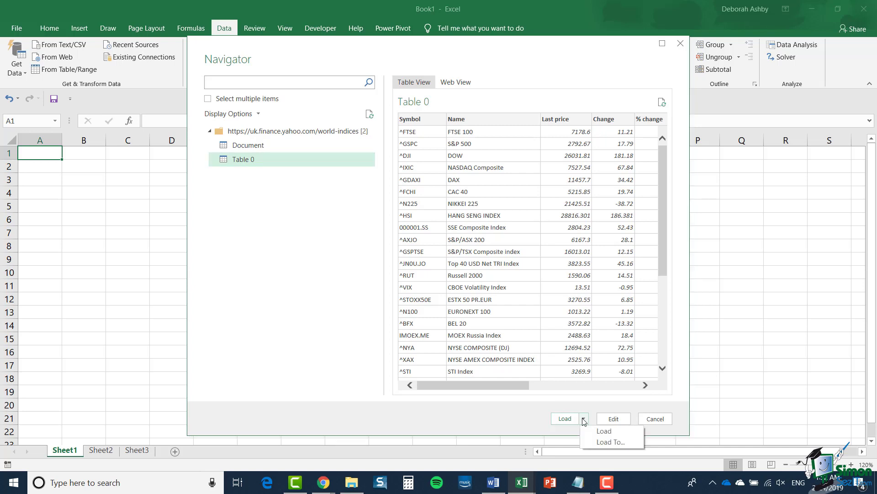
click(624, 442)
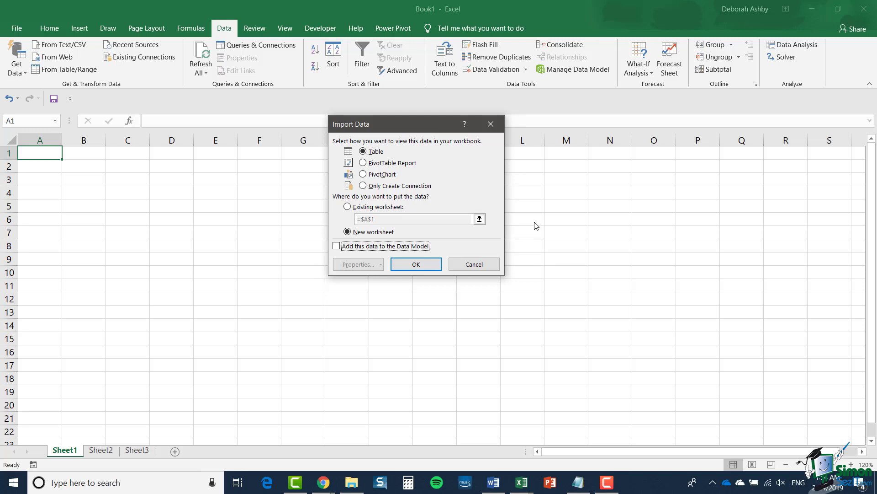
click(349, 207)
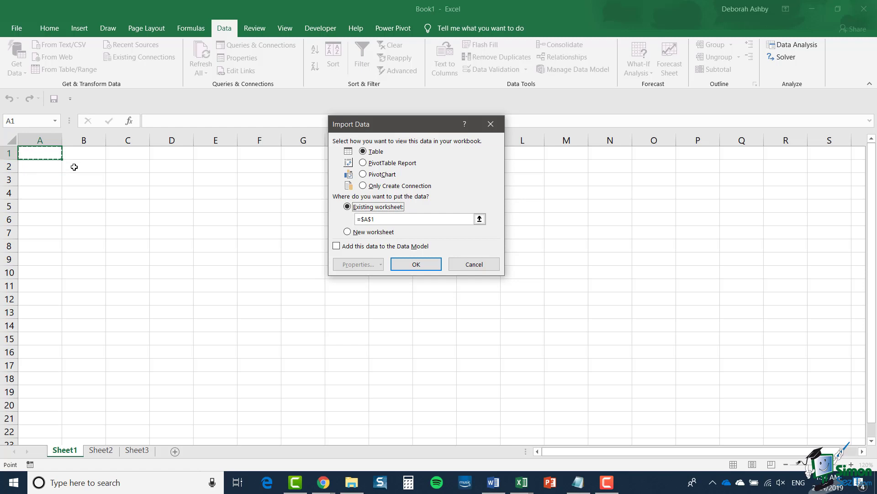
click(416, 265)
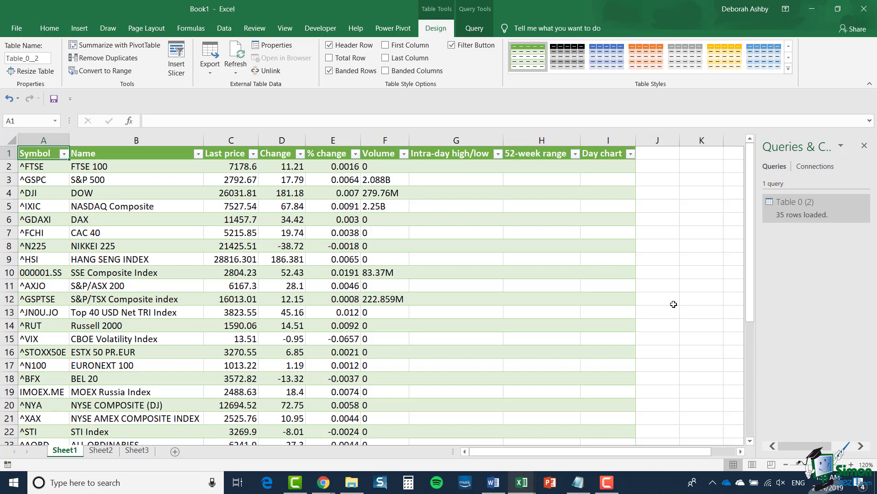
- Review the imported table from its first to its last row and check the Last price, Change and % change columns
click(116, 168)
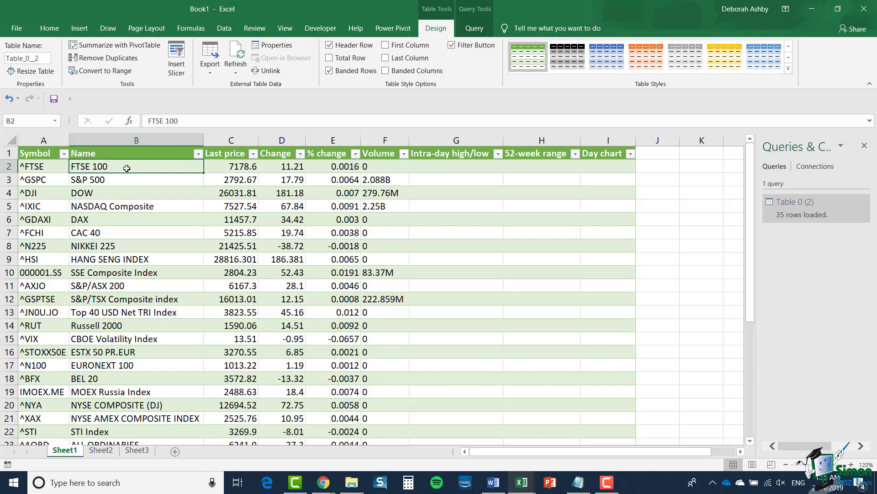
key(ctrl+Down)
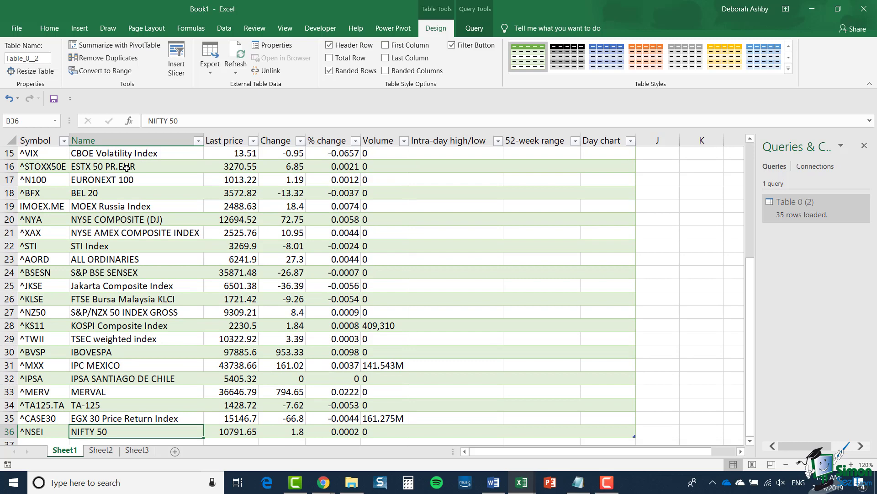
key(ctrl+Up)
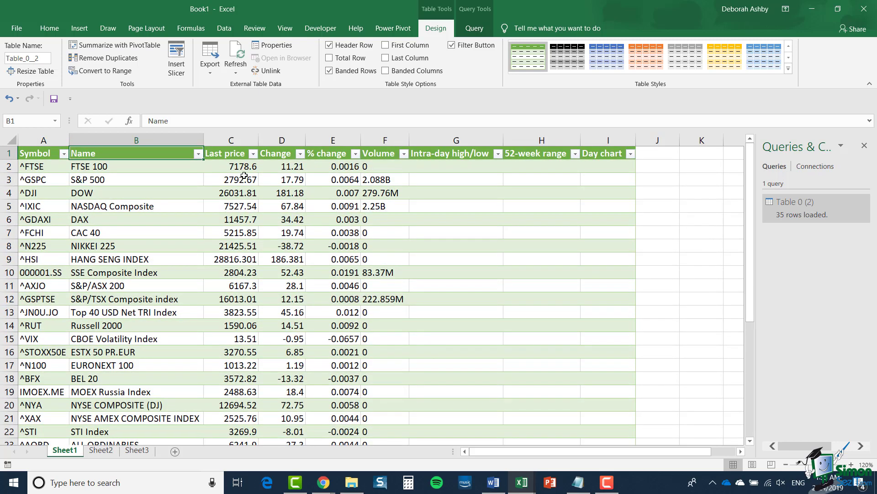
click(231, 168)
click(286, 169)
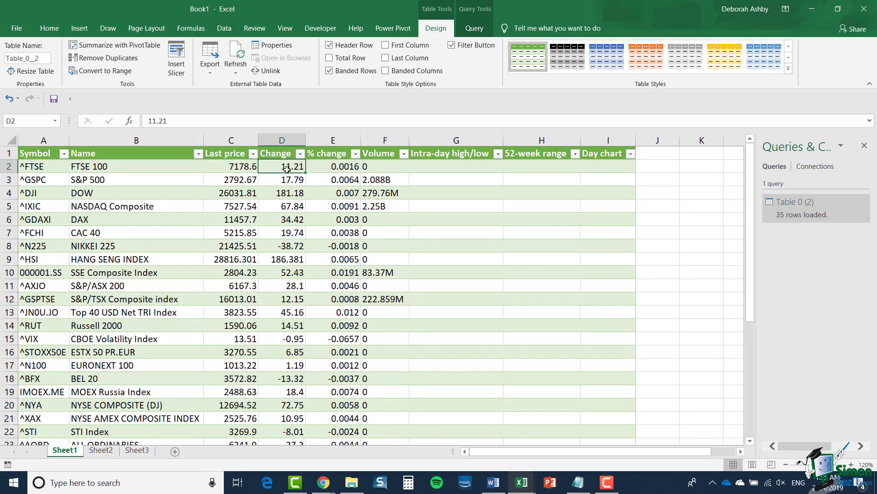
click(330, 169)
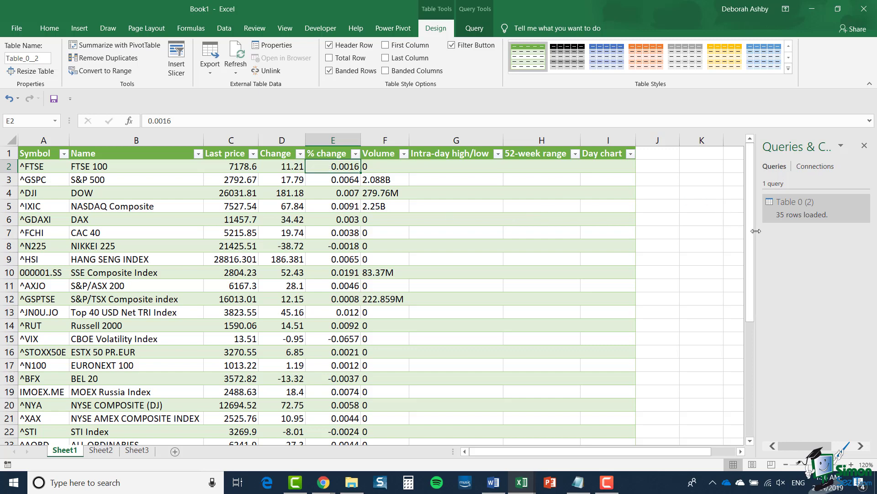
- Widen the Queries & Connections pane and refresh the web query connected to the table
drag(756, 231, 715, 231)
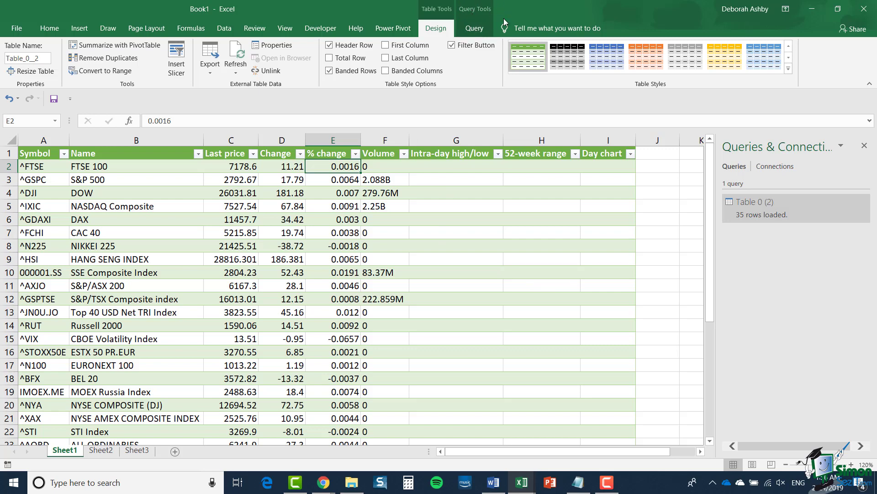
click(471, 30)
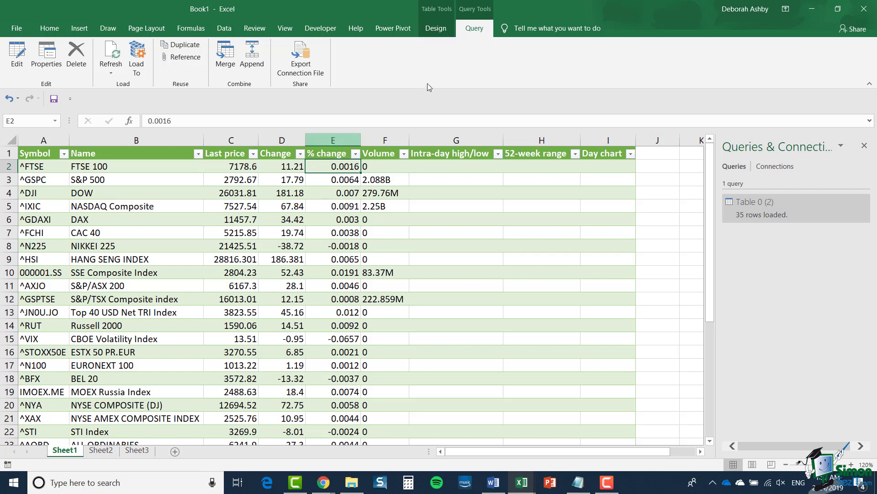
click(104, 68)
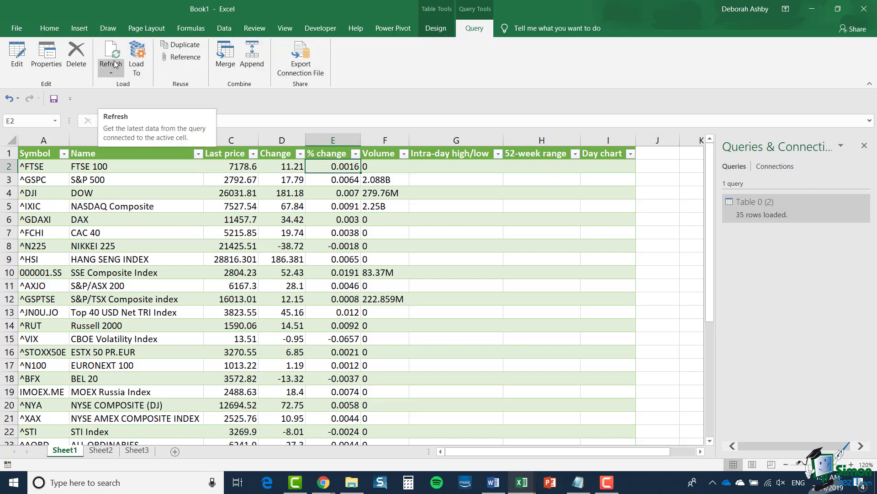
click(116, 56)
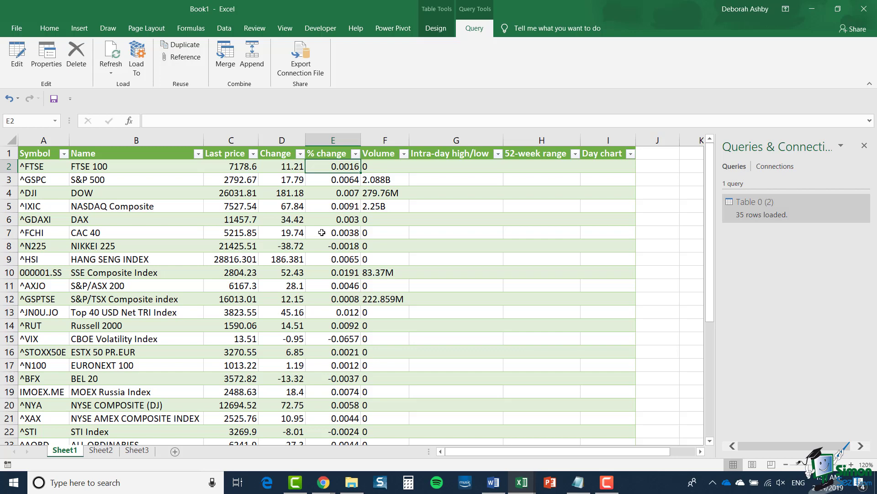
click(110, 58)
- Open the web query's properties and set the query name to Market Data
right_click(773, 209)
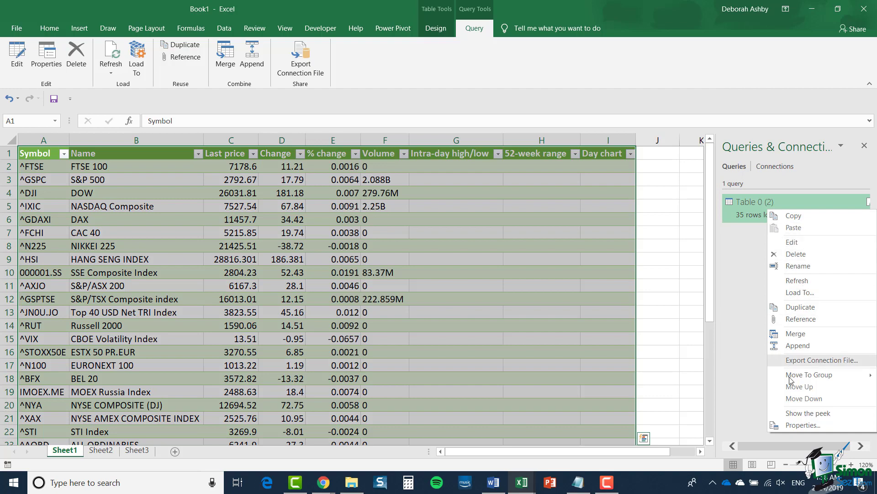
click(799, 426)
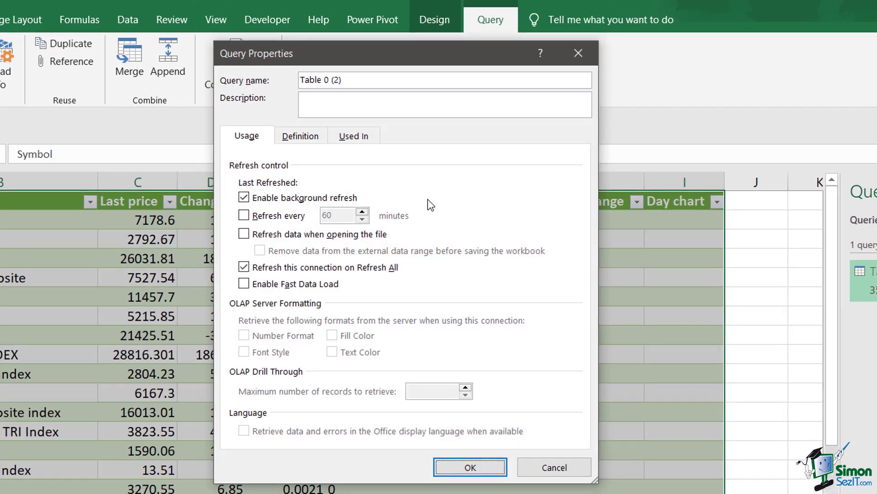
drag(351, 76, 294, 76)
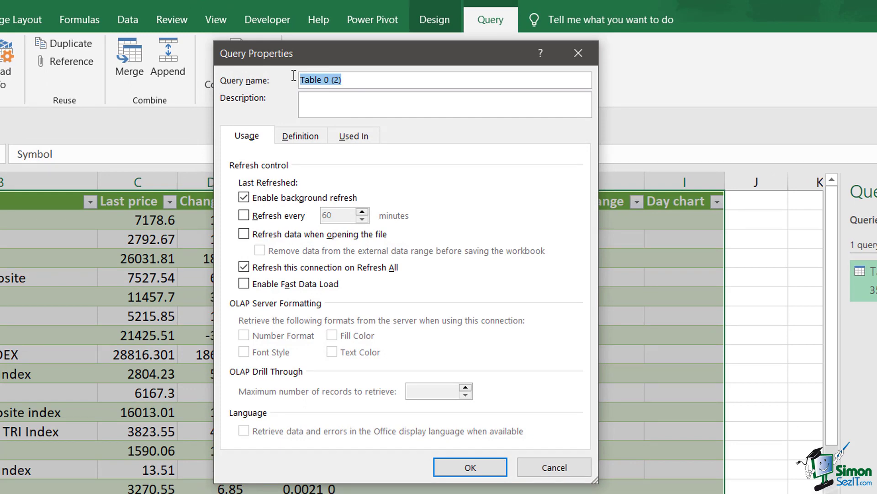
text(Market Data)
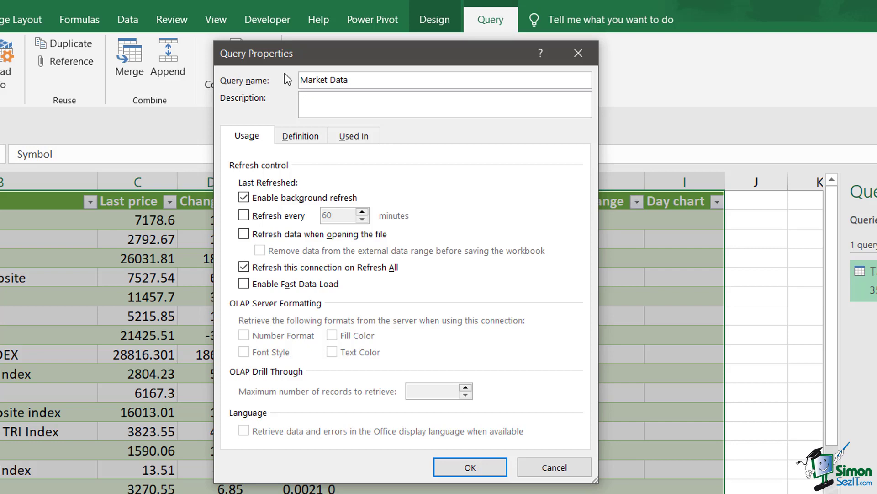
- Set the query to refresh every 2 minutes and whenever the file is opened, and apply the properties
click(243, 215)
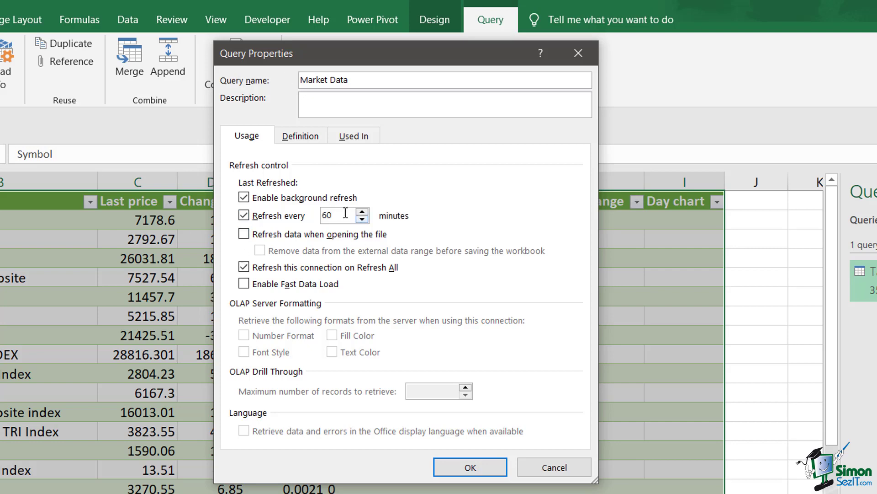
key(Tab)
text(2)
click(243, 233)
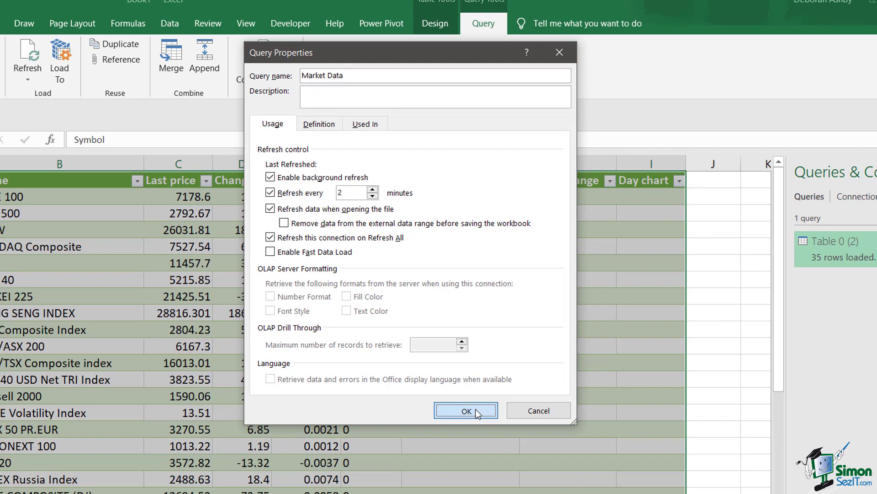
click(470, 466)
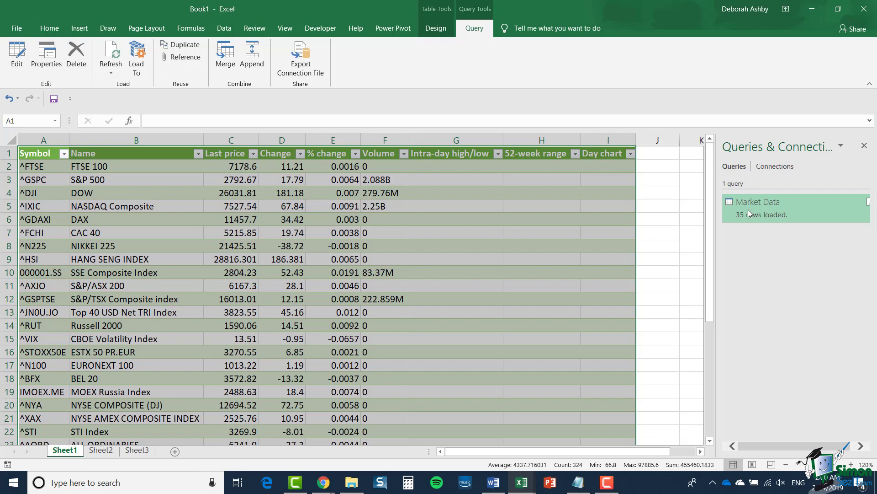
mouse_move(748, 209)
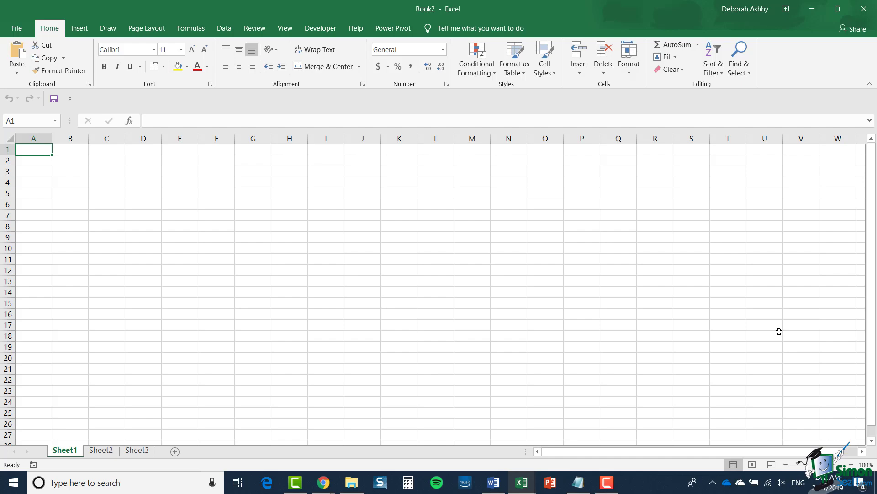
- Open the recent workbook Connect to Web Data.xlsx and enable its external data connections
click(16, 31)
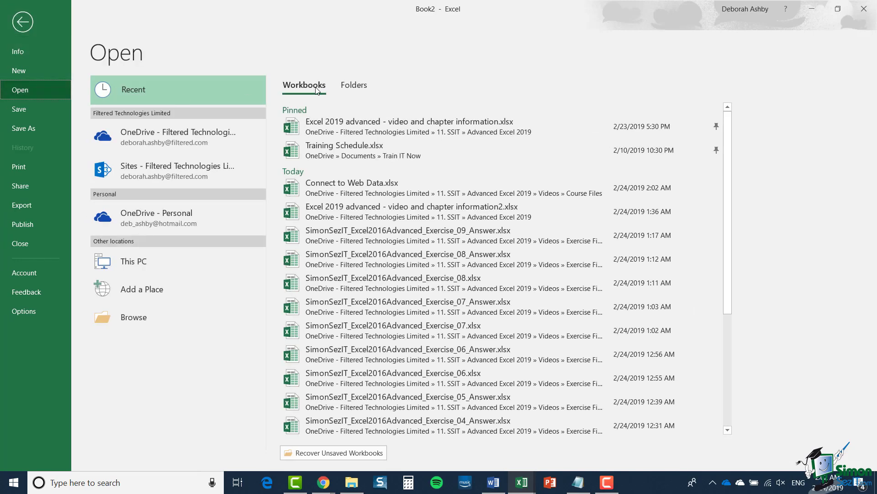
click(429, 187)
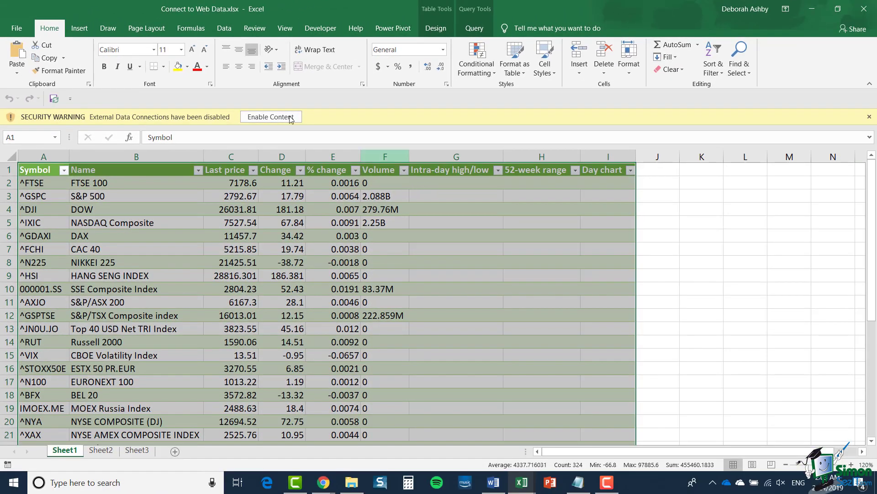
click(258, 117)
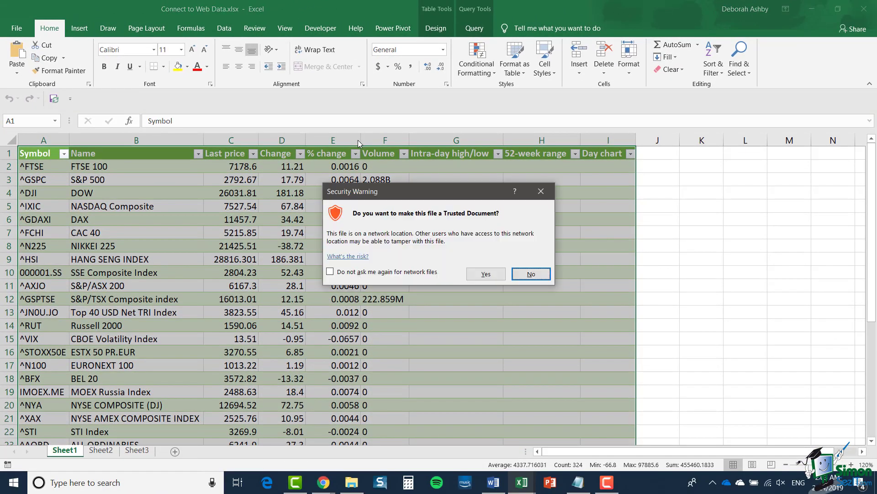